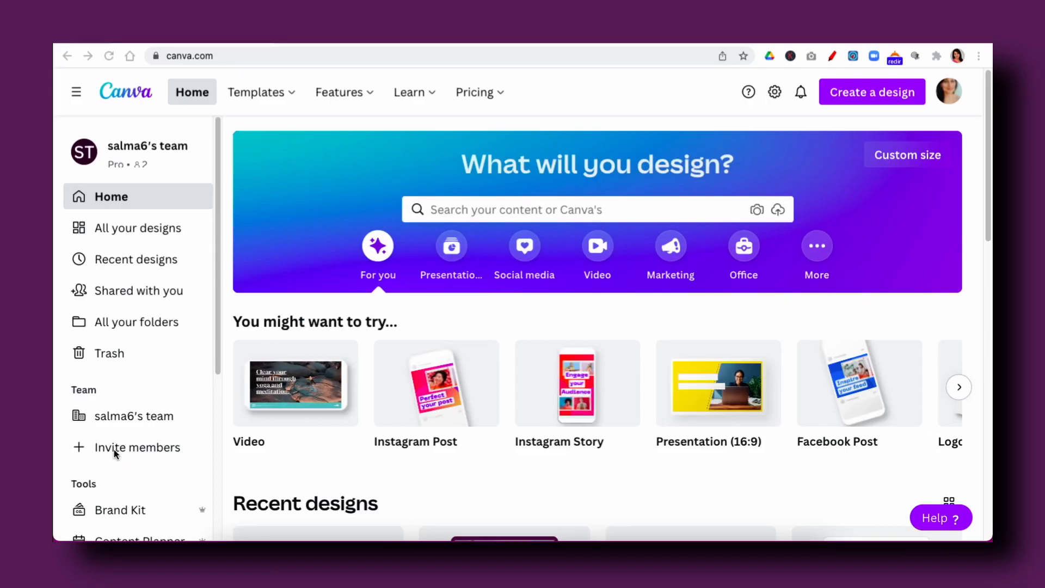
# - Open the team's Brand Kit
pyautogui.scroll(-2, 113, 449)
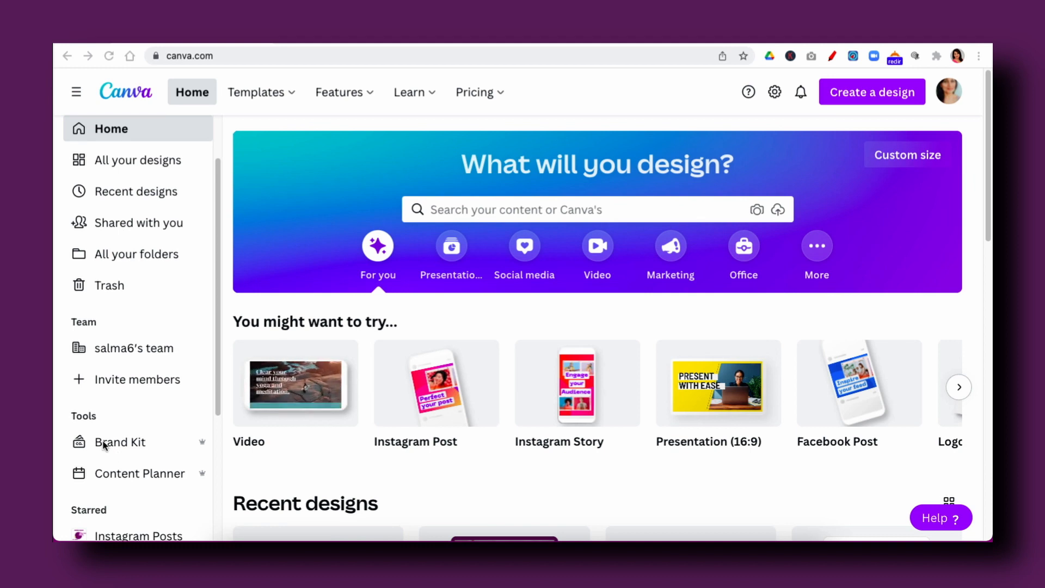
pyautogui.click(103, 444)
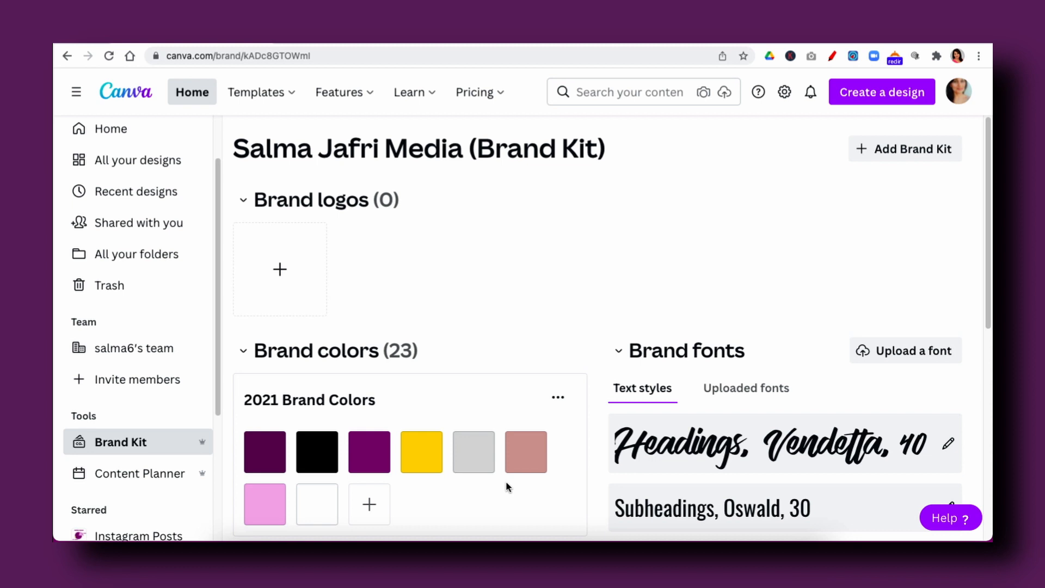
# - Try to add the color #721472 to the 2021 Brand Colors palette
pyautogui.click(369, 506)
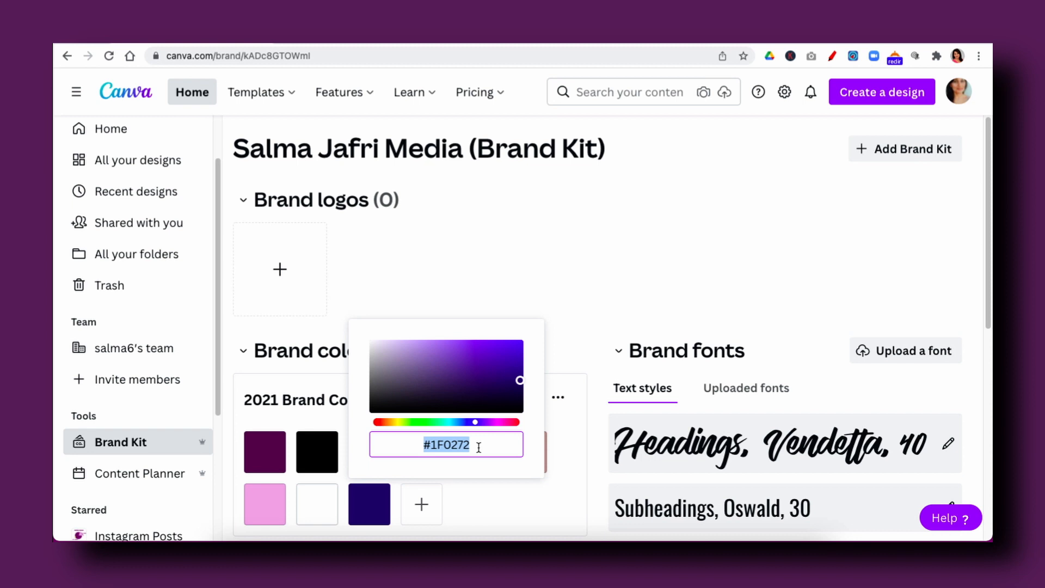
pyautogui.write('#7')
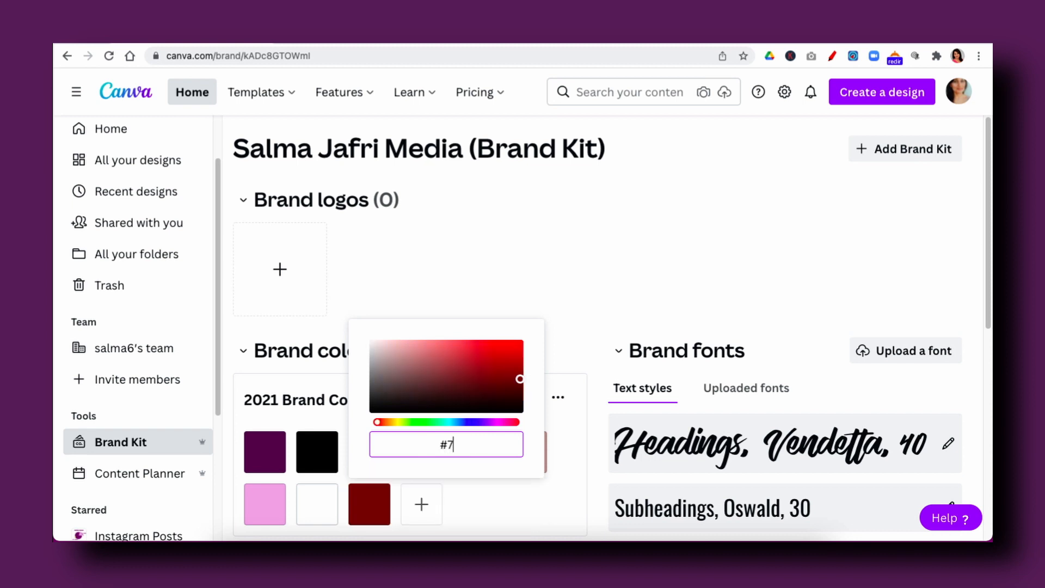
pyautogui.write('21472')
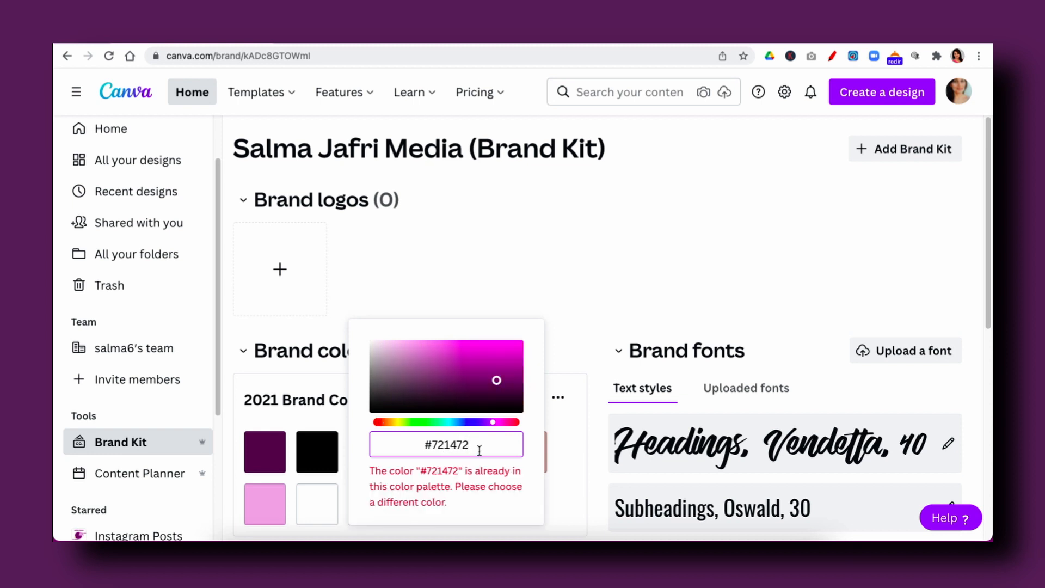
# - Set the new swatch in the 2021 Brand Colors palette to #067454
pyautogui.press('BackSpace')
pyautogui.press('BackSpace')
pyautogui.press('BackSpace')
pyautogui.press('BackSpace')
pyautogui.press('BackSpace')
pyautogui.press('BackSpace')
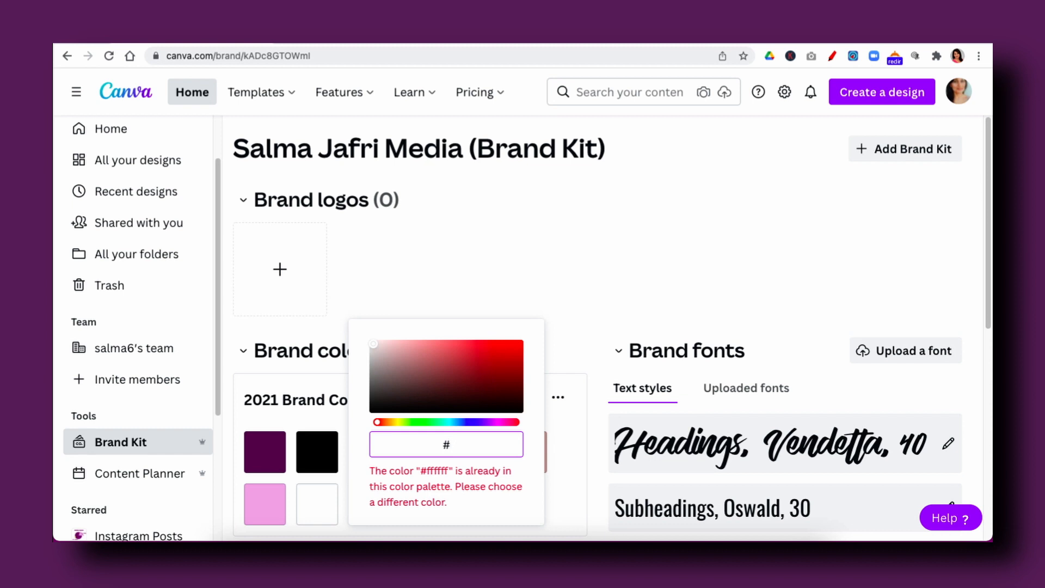
pyautogui.write('067454')
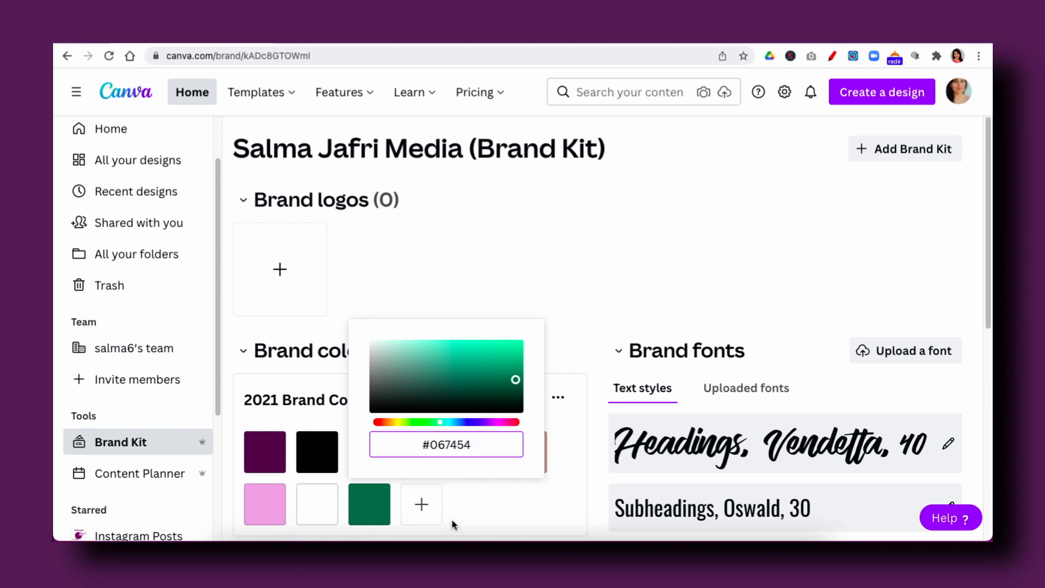
pyautogui.click(482, 518)
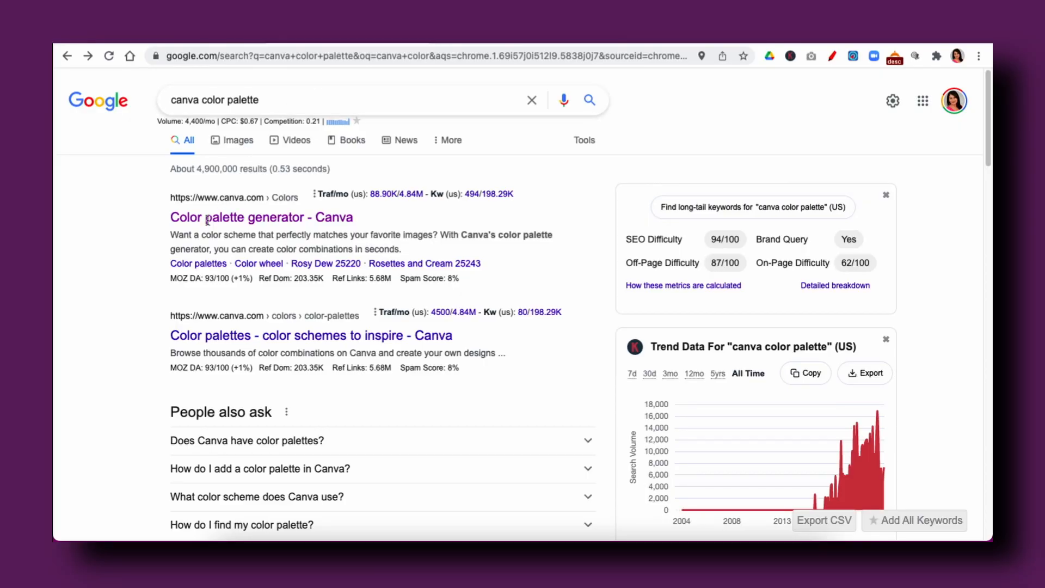
# - Open Canva's color palette generator from the search results and browse its ready-made color combinations
pyautogui.click(209, 223)
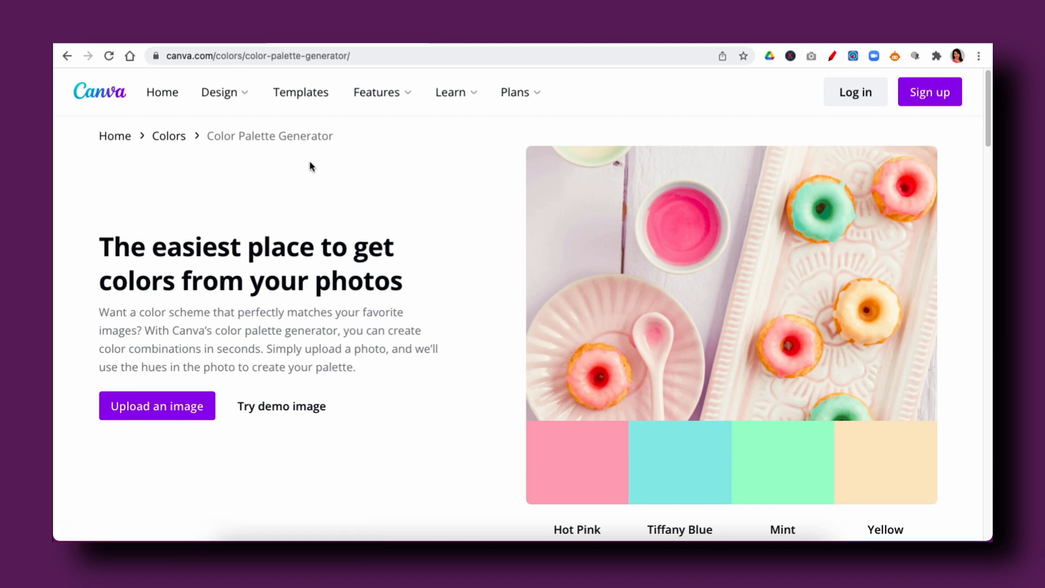
pyautogui.scroll(-10, 312, 166)
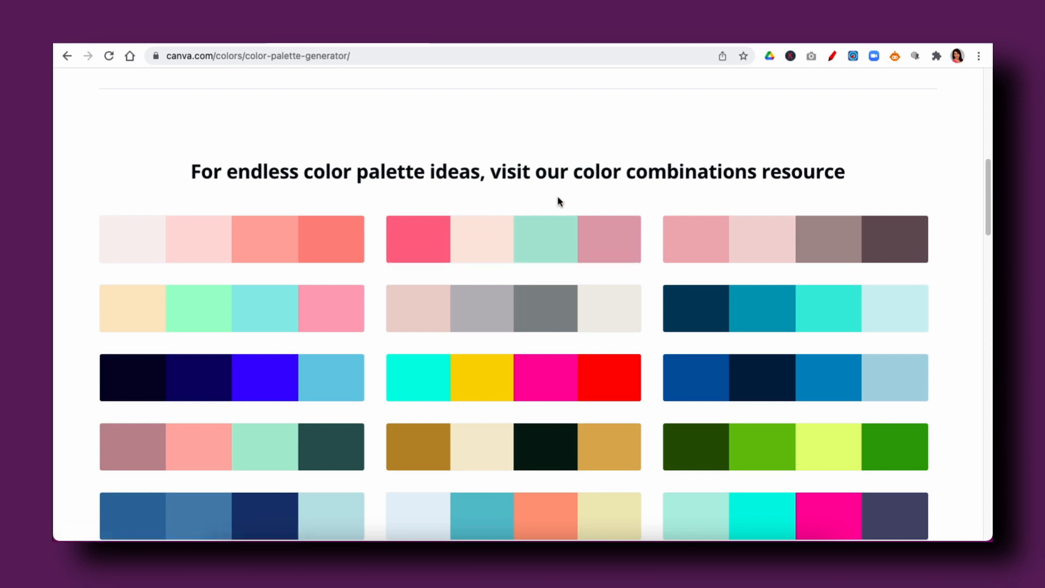
pyautogui.scroll(-5, 558, 201)
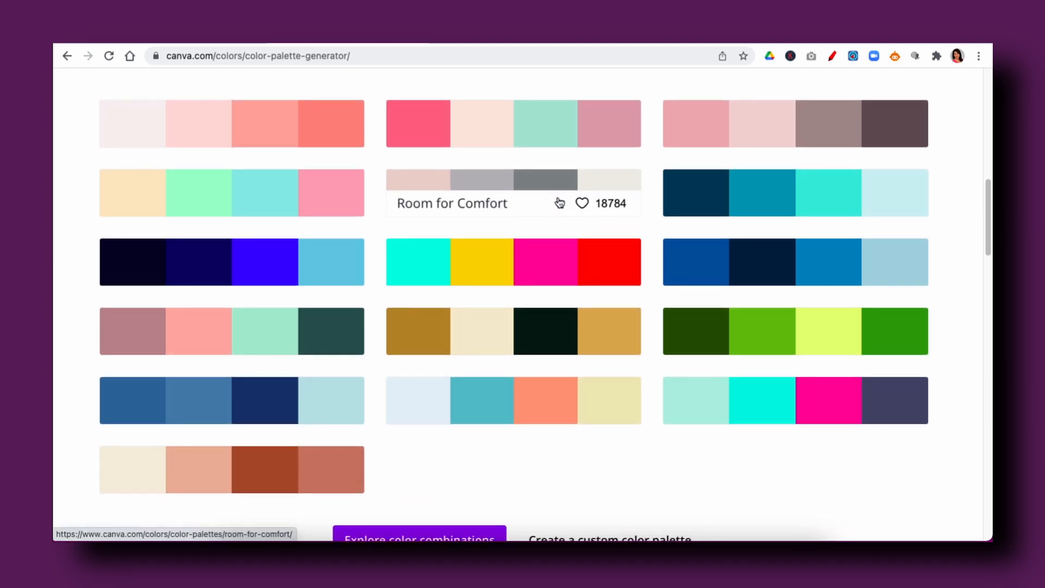
pyautogui.scroll(5, 559, 202)
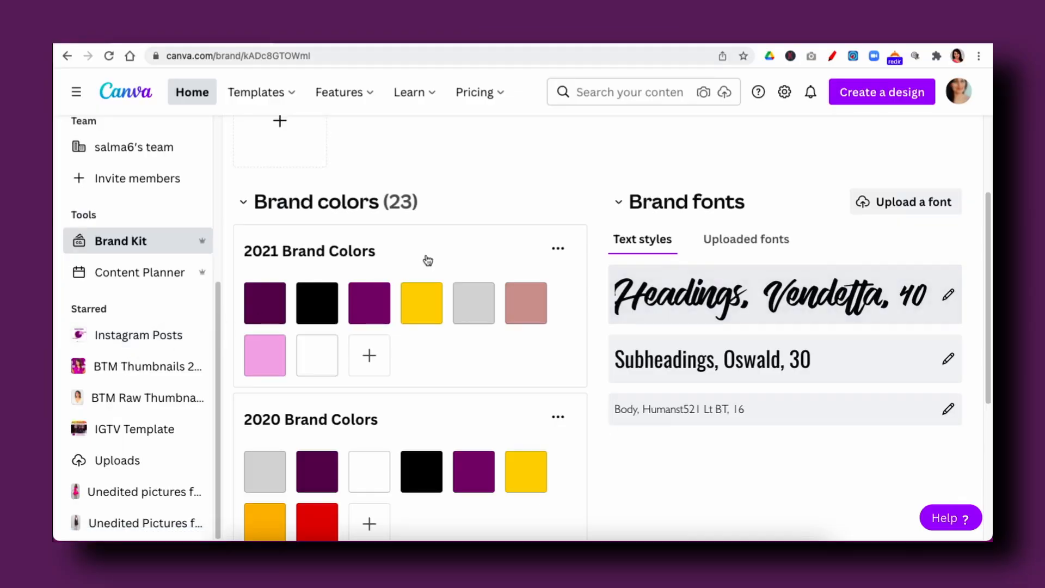
# - Create a new YouTube Thumbnail design
pyautogui.click(891, 100)
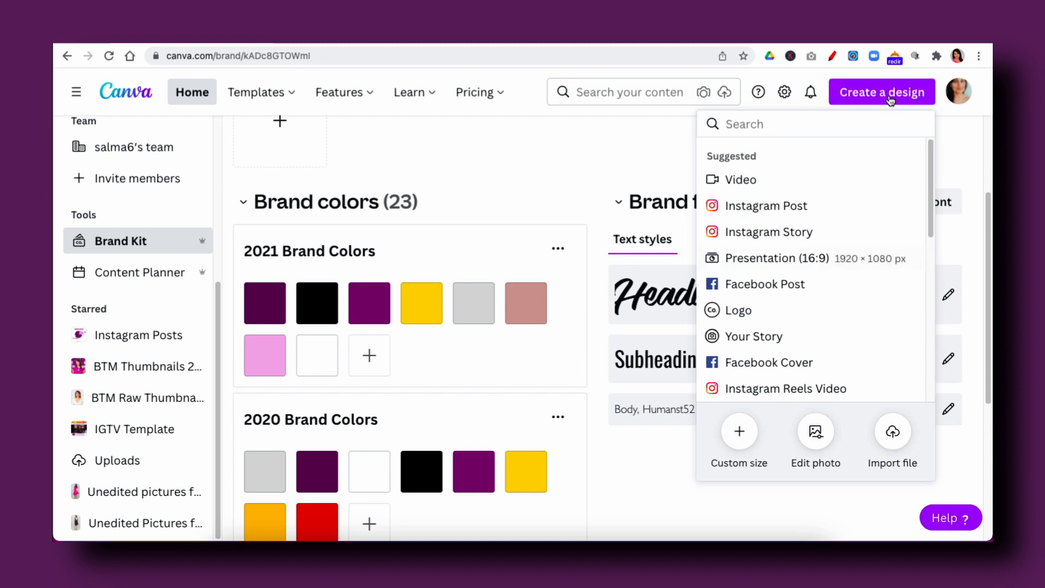
pyautogui.scroll(-5, 811, 198)
pyautogui.scroll(1, 729, 341)
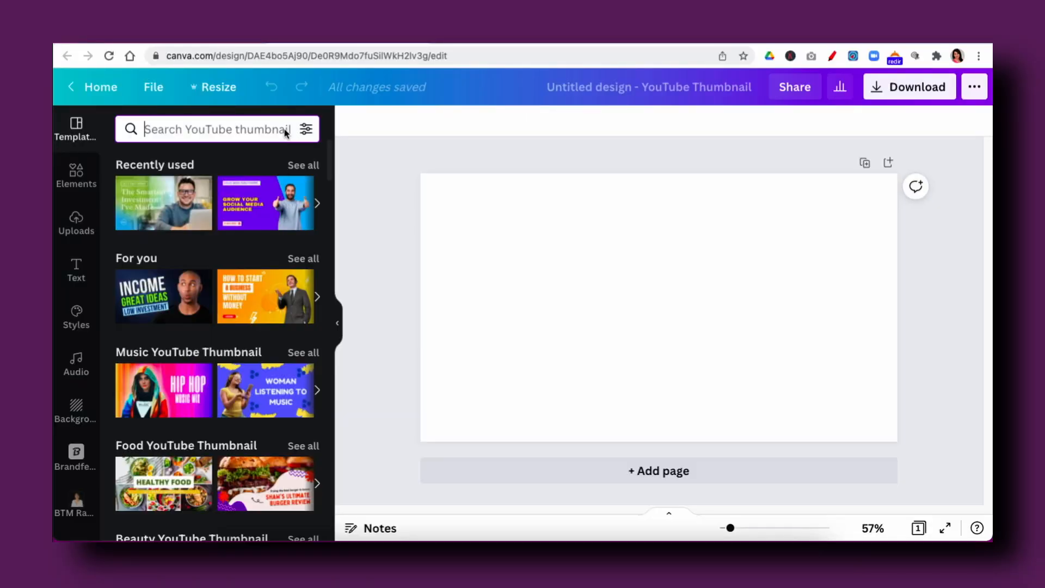
# - Browse the thumbnail templates, show the recently used ones and apply "how I make MONEY FROM HOME" to the blank page
pyautogui.scroll(-9, 285, 133)
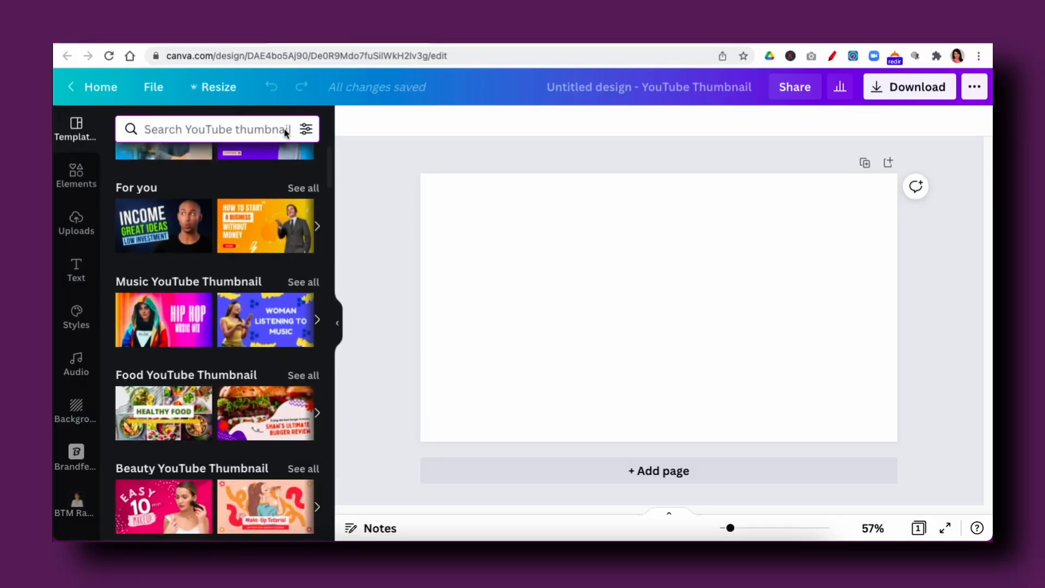
pyautogui.scroll(-5, 285, 133)
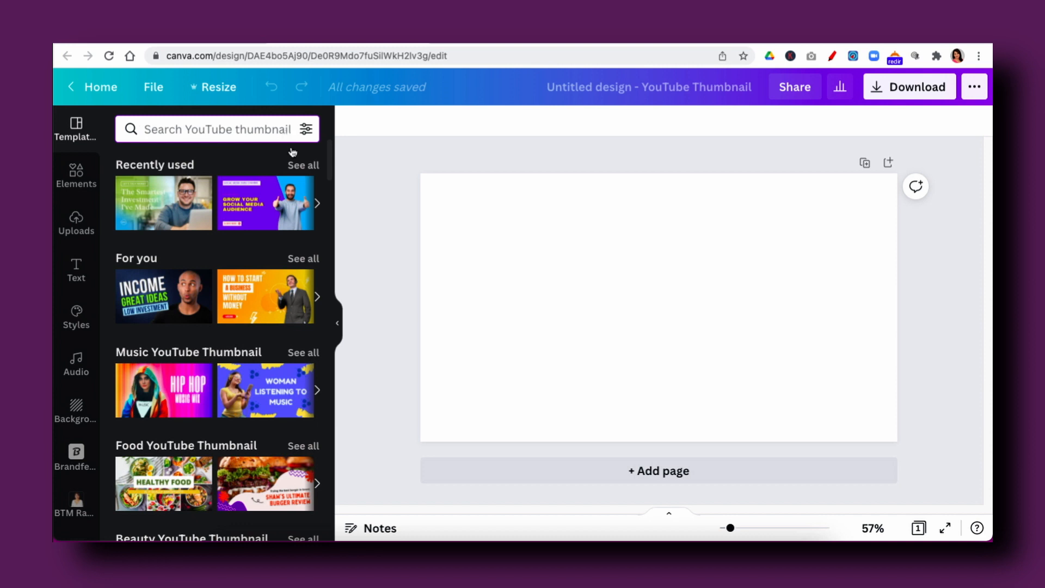
pyautogui.click(302, 165)
pyautogui.click(147, 314)
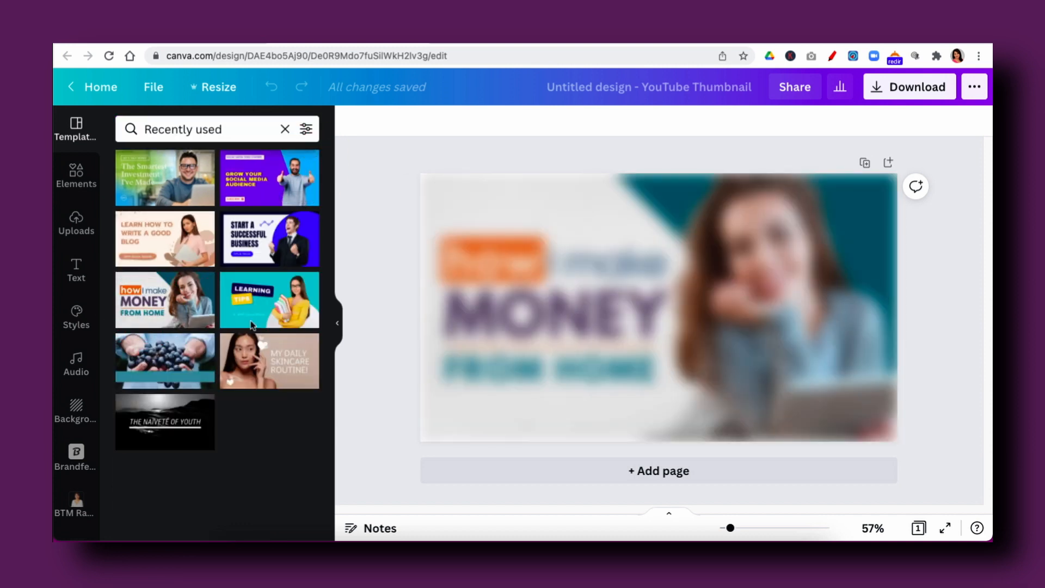
# - Apply the 2021 Brand Colors palette to the thumbnail and shuffle it until the corner triangle is yellow and MONEY is purple
pyautogui.click(884, 389)
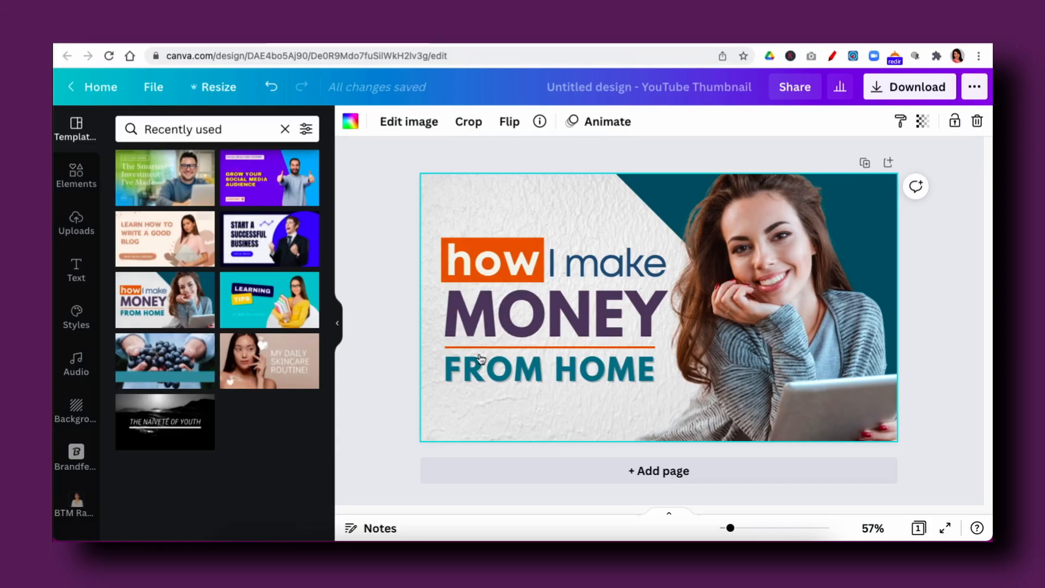
pyautogui.click(74, 321)
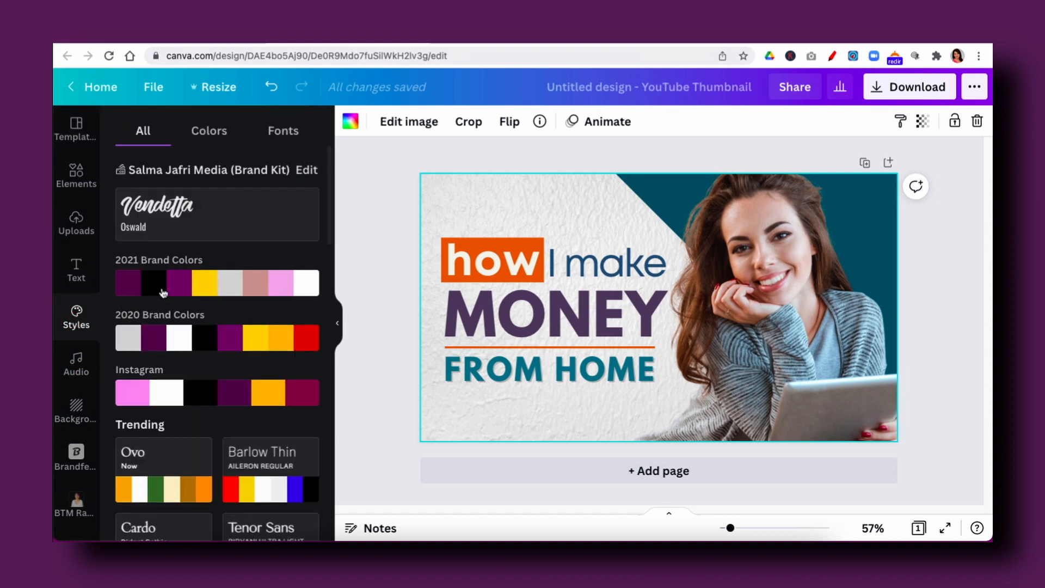
pyautogui.click(192, 282)
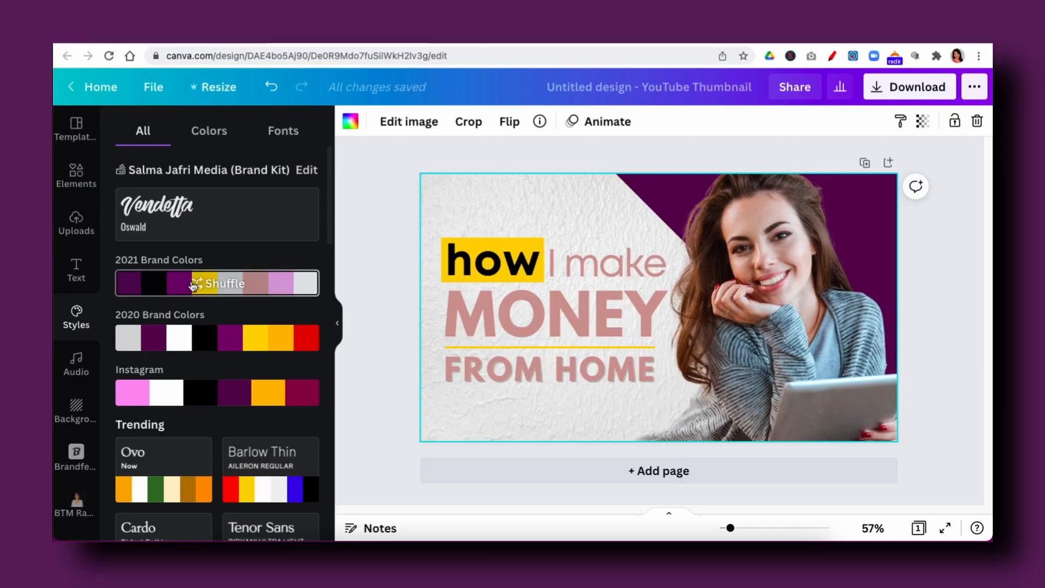
pyautogui.click(192, 284)
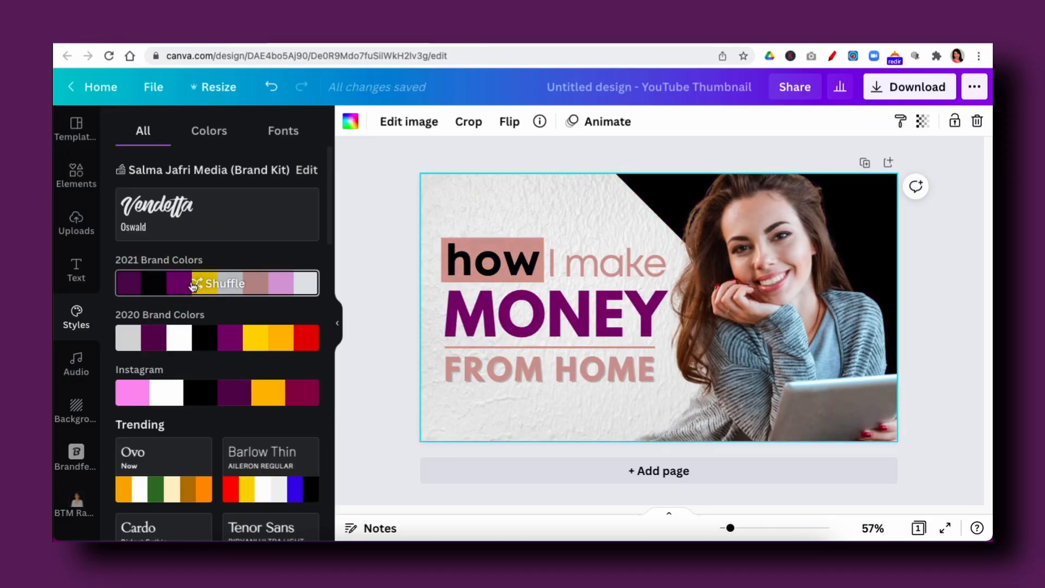
pyautogui.click(193, 286)
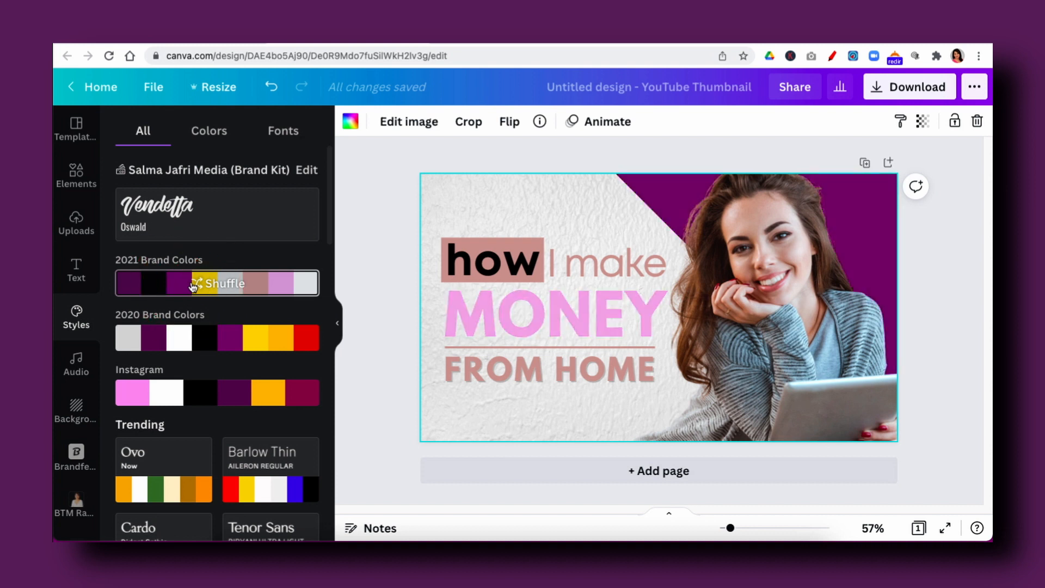
pyautogui.click(193, 286)
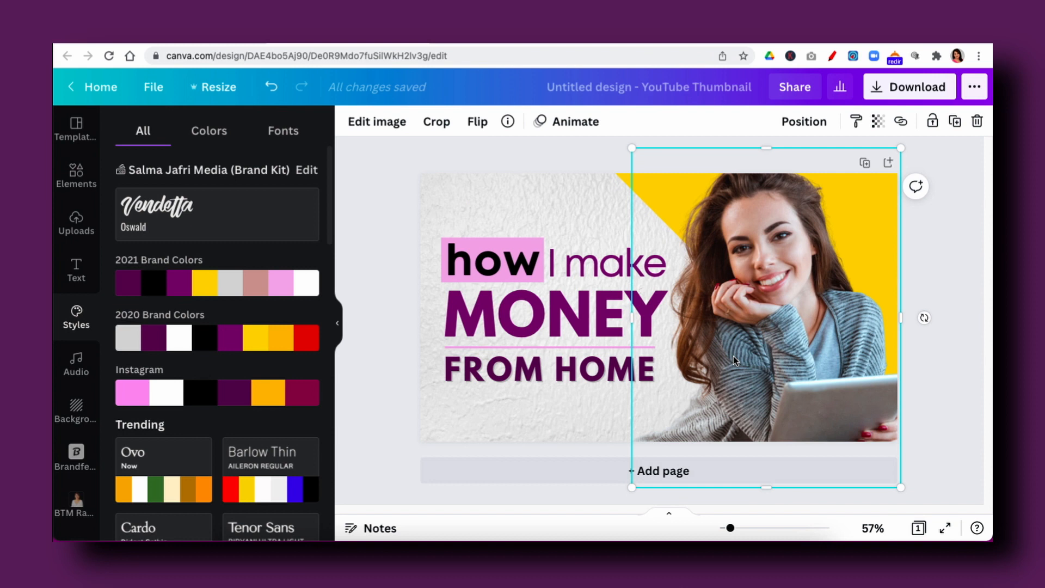
# - Delete the template's photo of the woman and add the second pointing pose from the BTM Raw Thumbnail Poses folder
pyautogui.press('Delete')
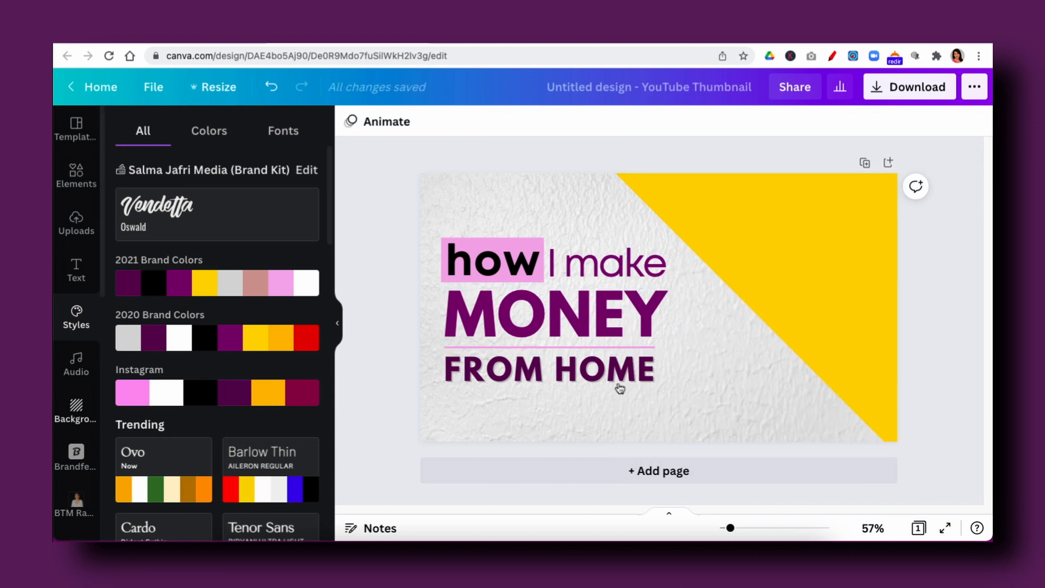
pyautogui.click(78, 510)
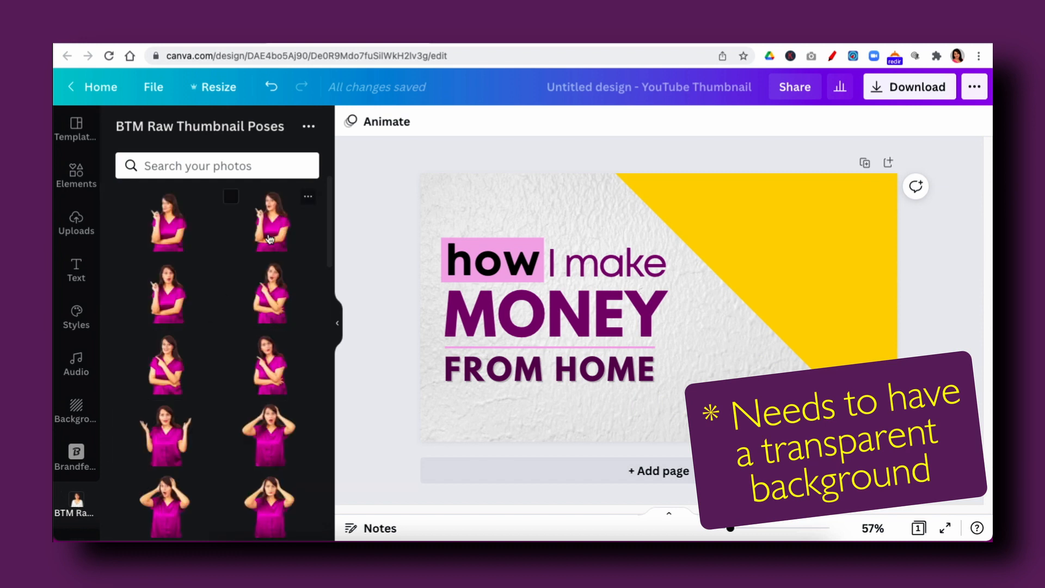
pyautogui.click(269, 238)
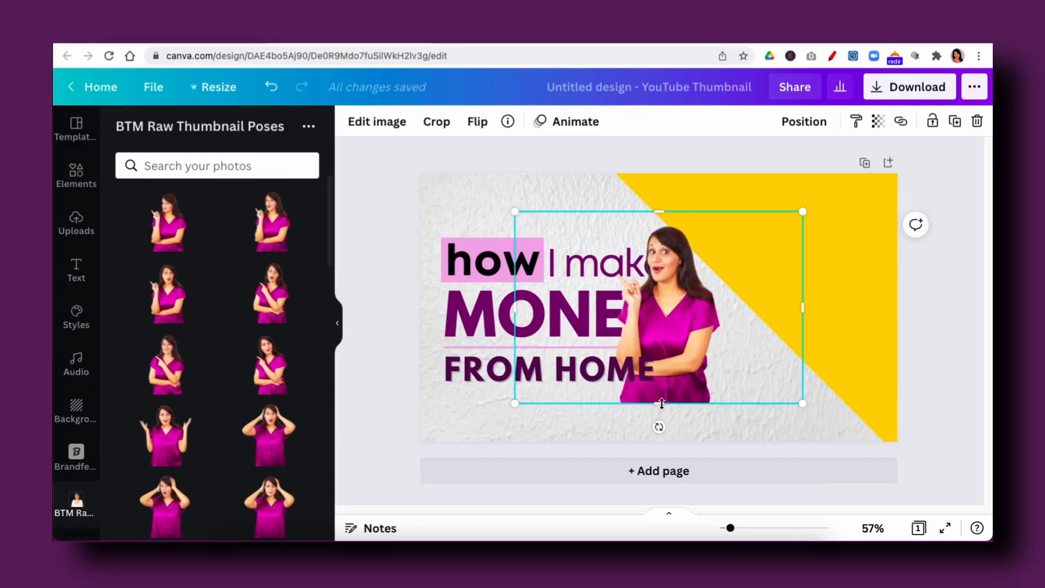
# - Crop the lower edge and both sides of the pose photo close to the figure
pyautogui.moveTo(661, 403); pyautogui.dragTo(667, 369)
pyautogui.moveTo(802, 292); pyautogui.dragTo(724, 303)
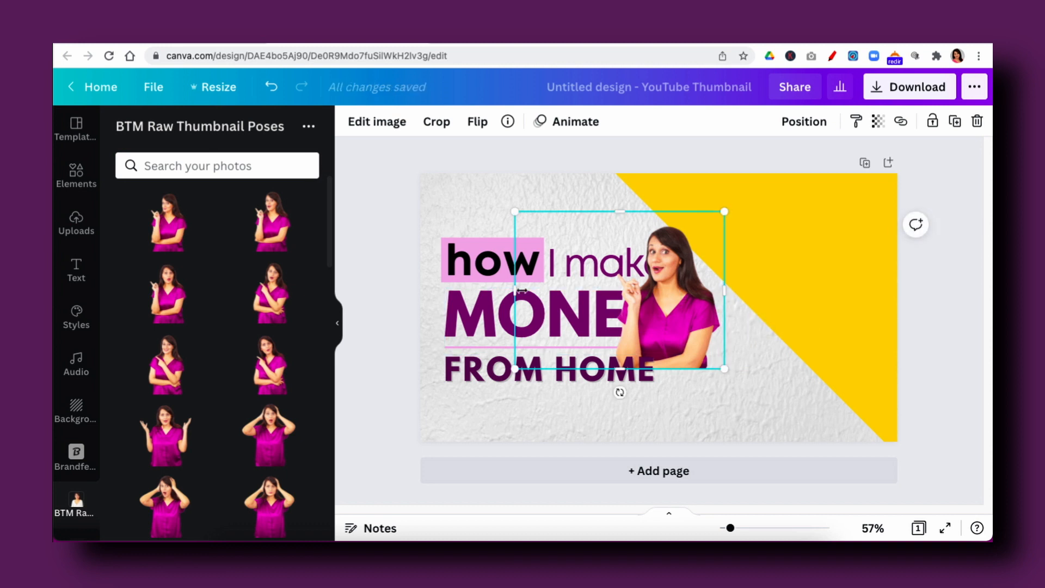
pyautogui.moveTo(515, 292); pyautogui.dragTo(608, 295)
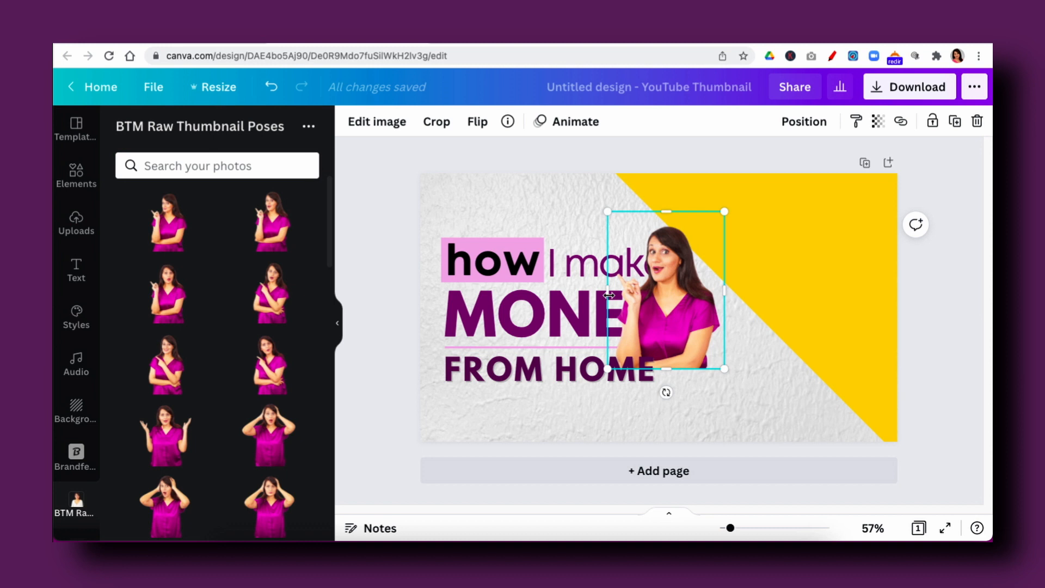
# - Apply a Glow shadow in white #ffffff to the pose photo, with size 4, transparency 50 and blur 5
pyautogui.click(378, 124)
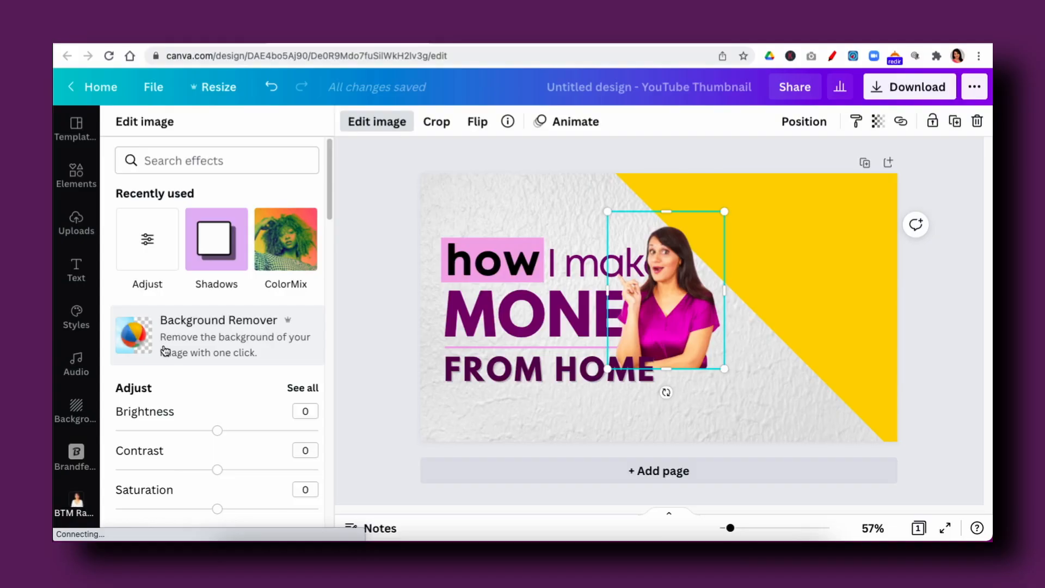
pyautogui.scroll(-10, 164, 346)
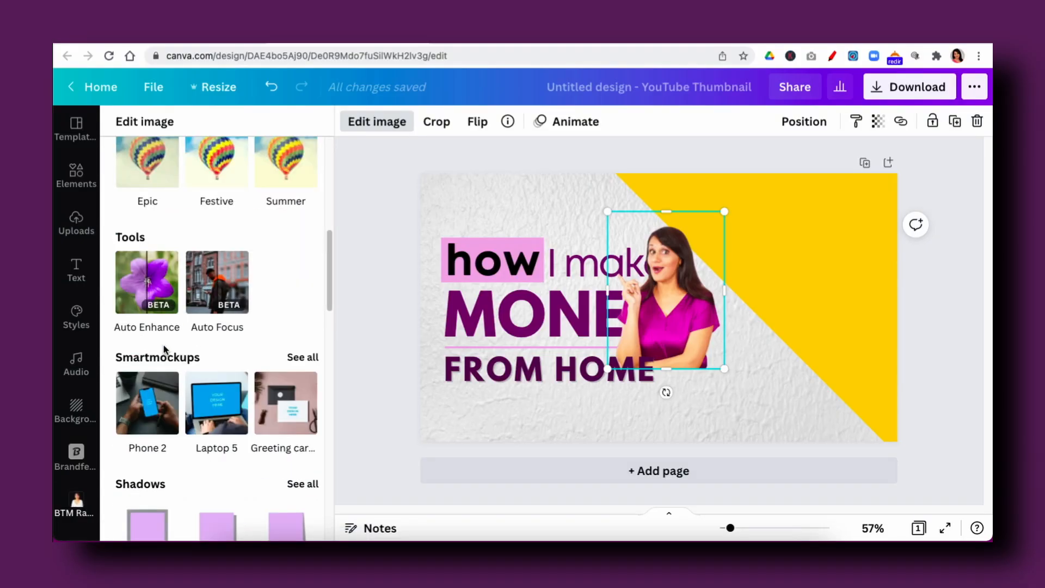
pyautogui.scroll(-3, 165, 349)
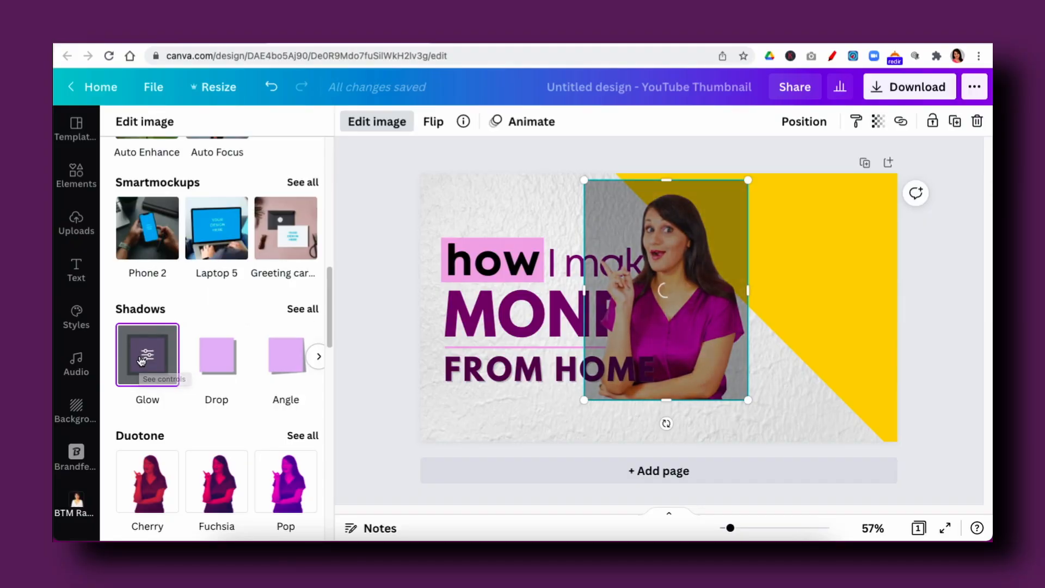
pyautogui.click(146, 355)
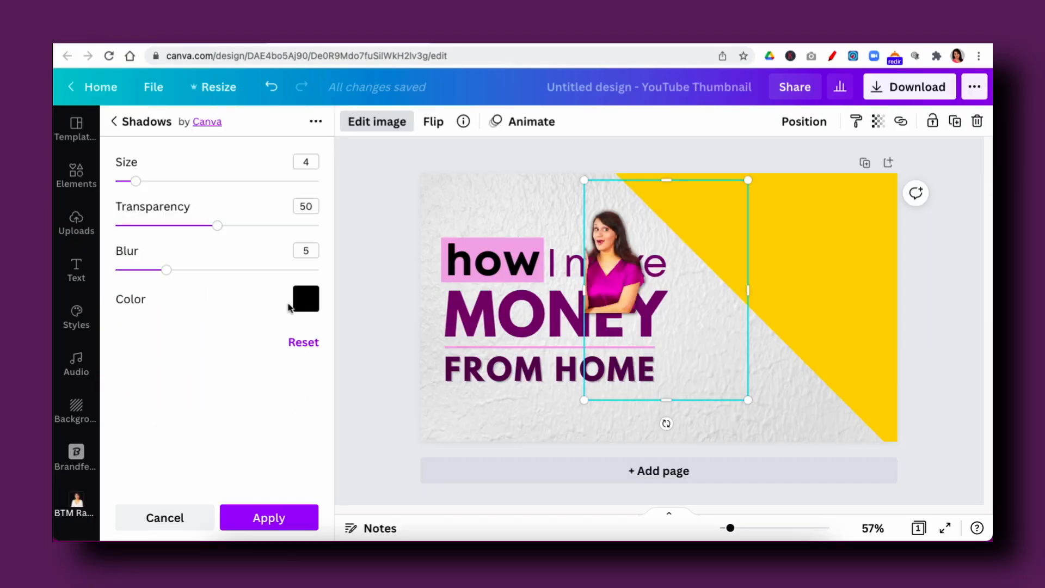
pyautogui.click(307, 300)
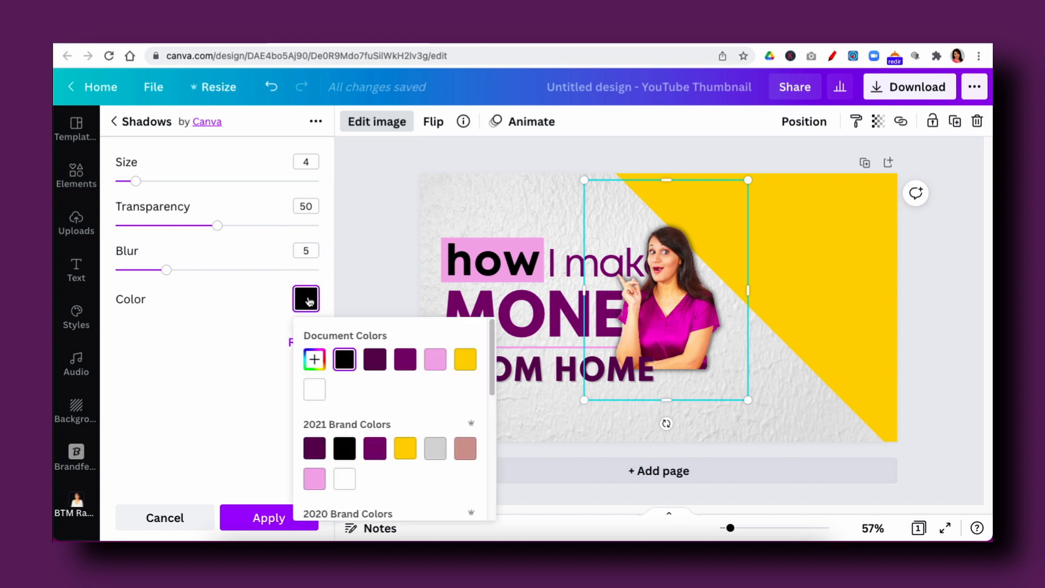
pyautogui.click(314, 394)
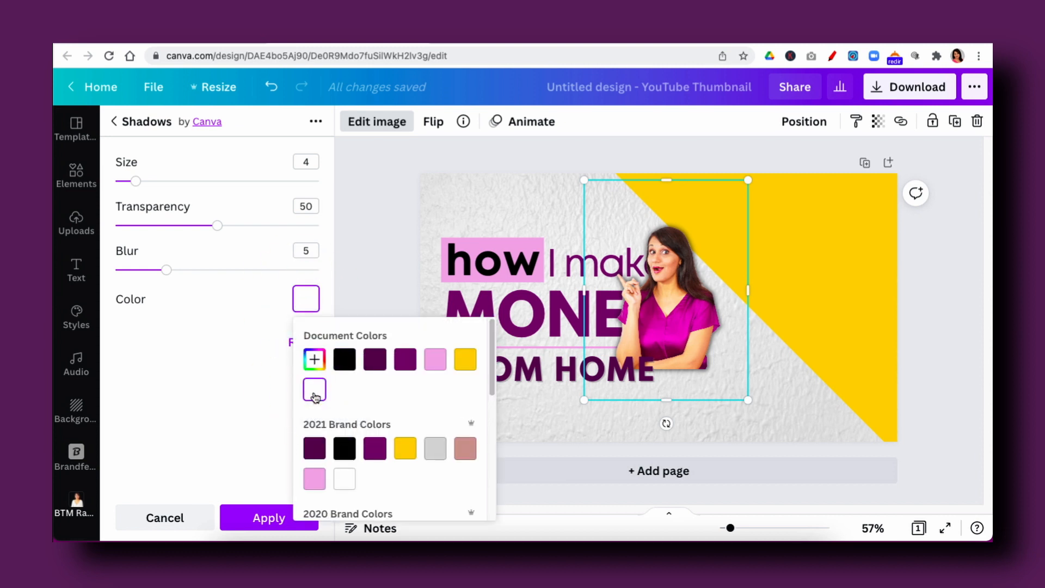
pyautogui.click(260, 517)
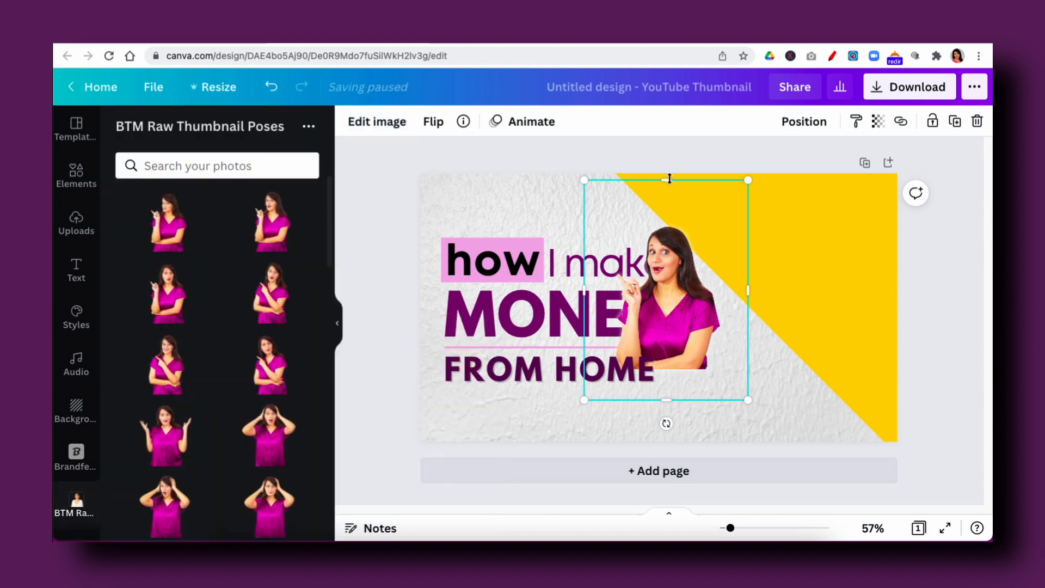
# - Crop the pose photo's upper and lower edges close to the figure, and enlarge it to fill the thumbnail's right half
pyautogui.moveTo(666, 179); pyautogui.dragTo(671, 216)
pyautogui.moveTo(668, 399); pyautogui.dragTo(674, 377)
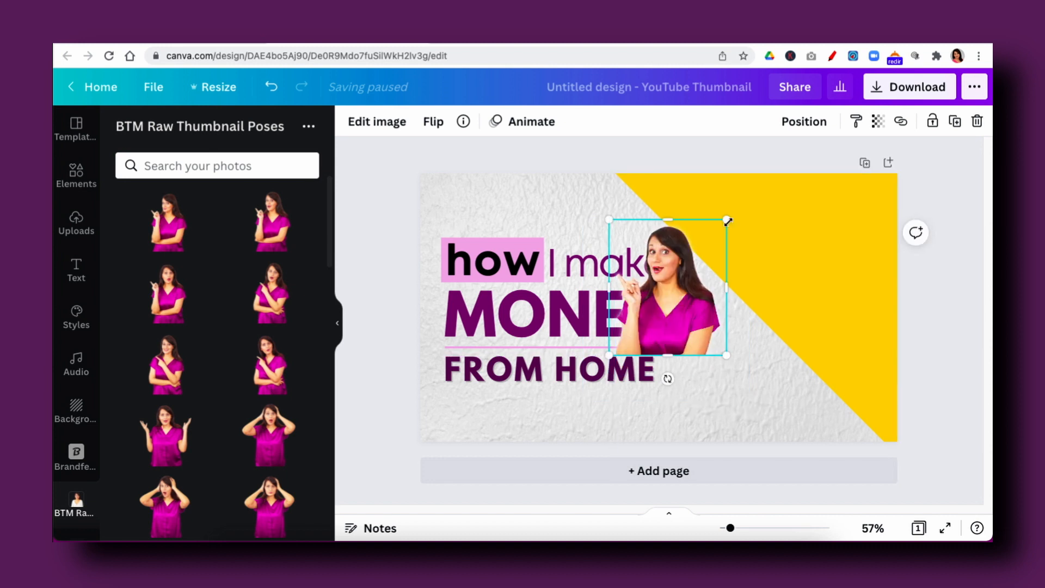
pyautogui.moveTo(676, 244); pyautogui.dragTo(847, 200)
pyautogui.moveTo(782, 312); pyautogui.dragTo(664, 444)
pyautogui.click(935, 410)
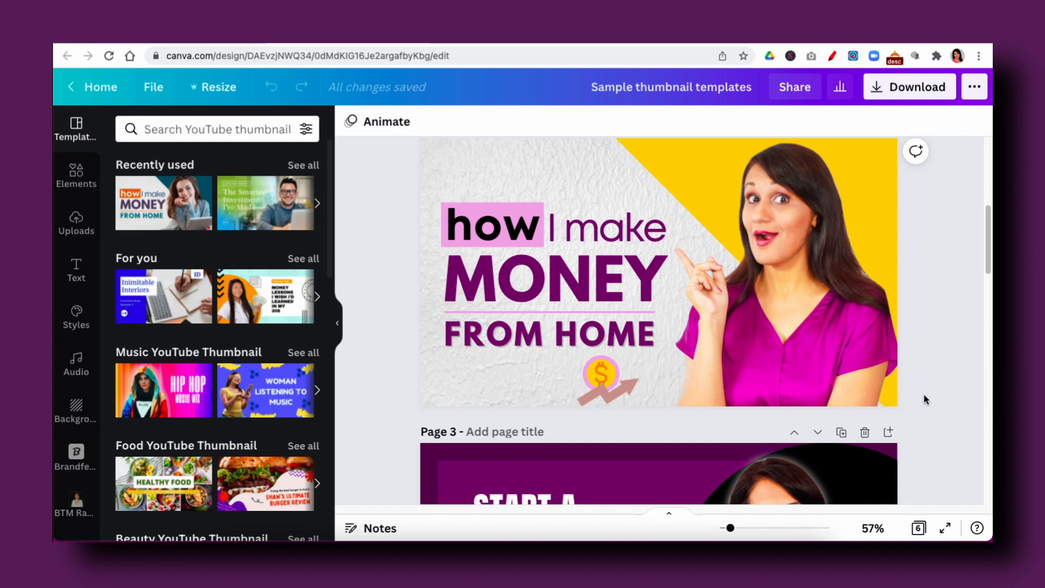
# - Apply the 2021 Brand Colors palette to page 3 of Sample thumbnail templates, shuffling until the border is white, the panel dark purple and the circle pink
pyautogui.scroll(-5, 923, 395)
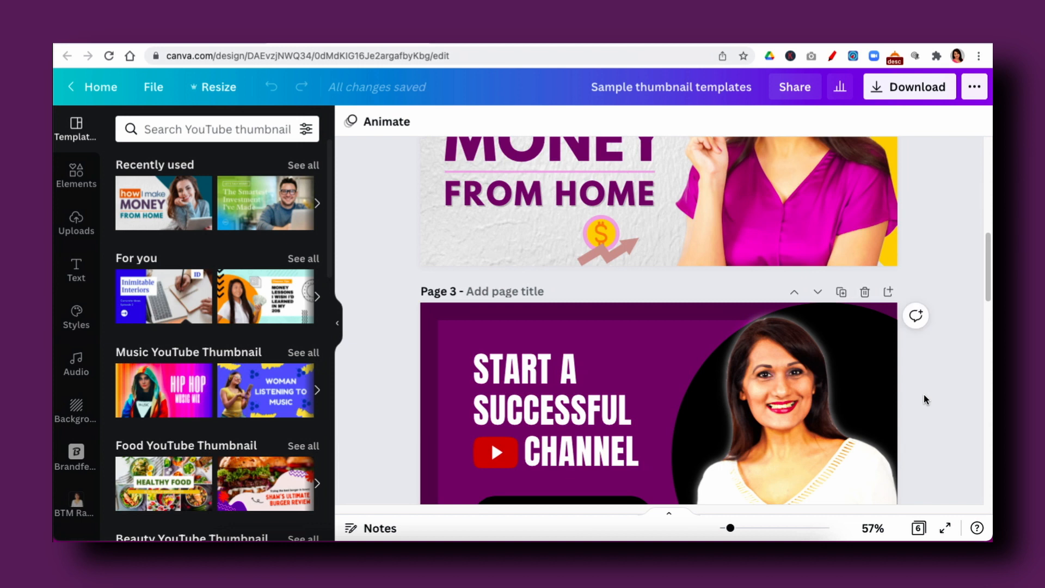
pyautogui.scroll(-1, 923, 399)
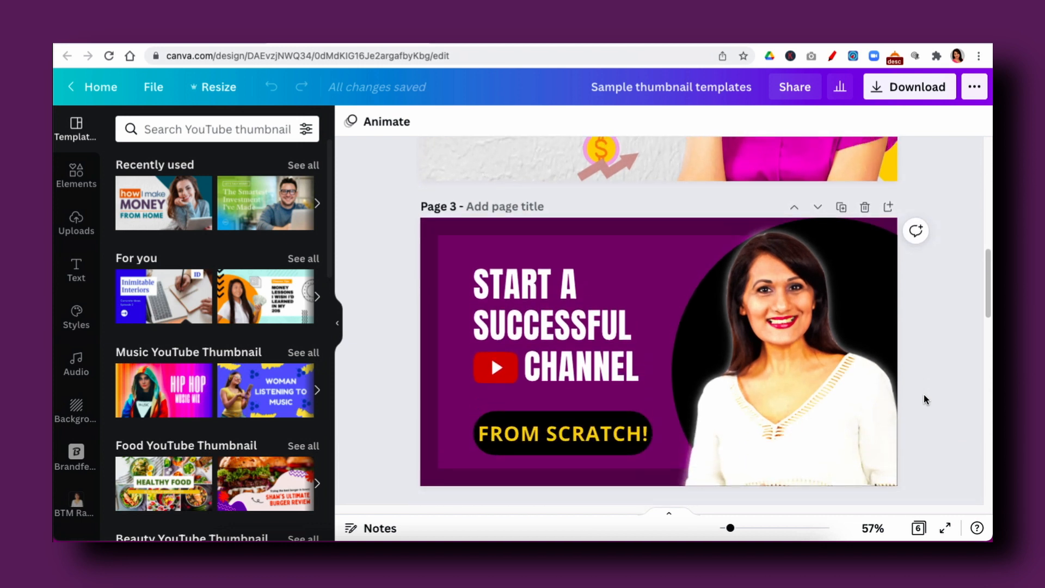
pyautogui.scroll(-1, 923, 395)
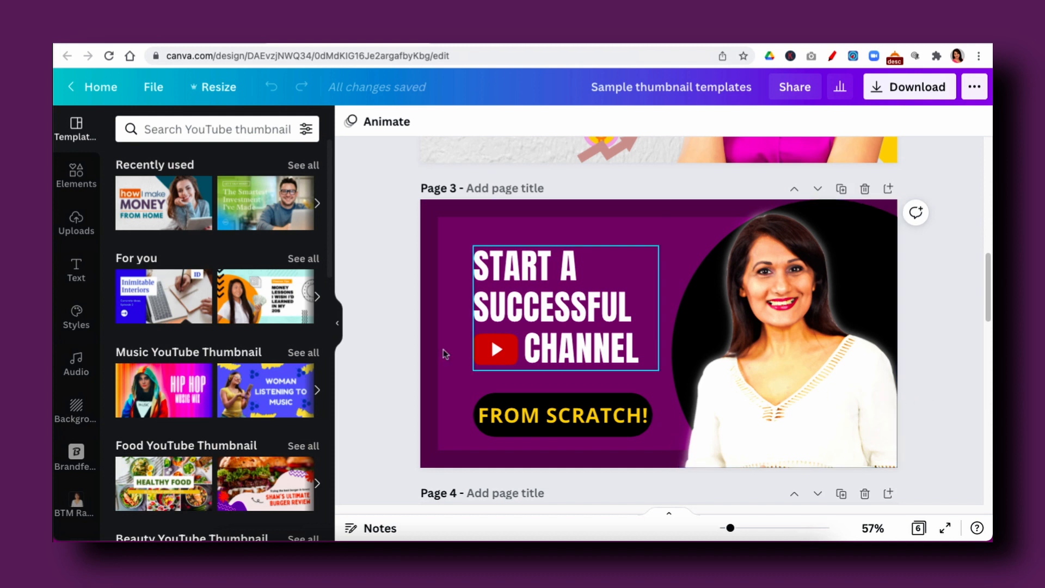
pyautogui.click(75, 318)
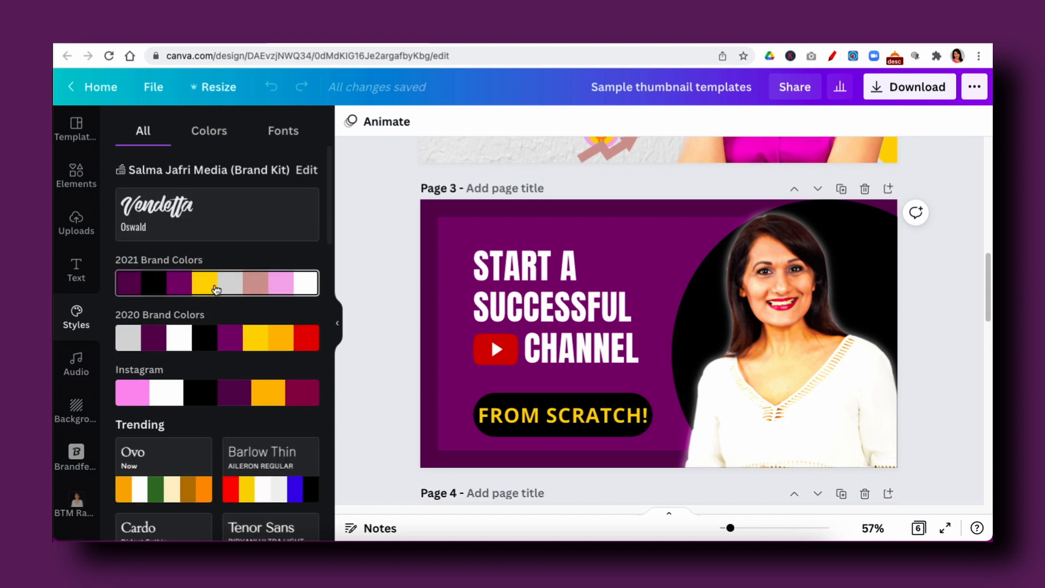
pyautogui.click(217, 288)
pyautogui.click(216, 289)
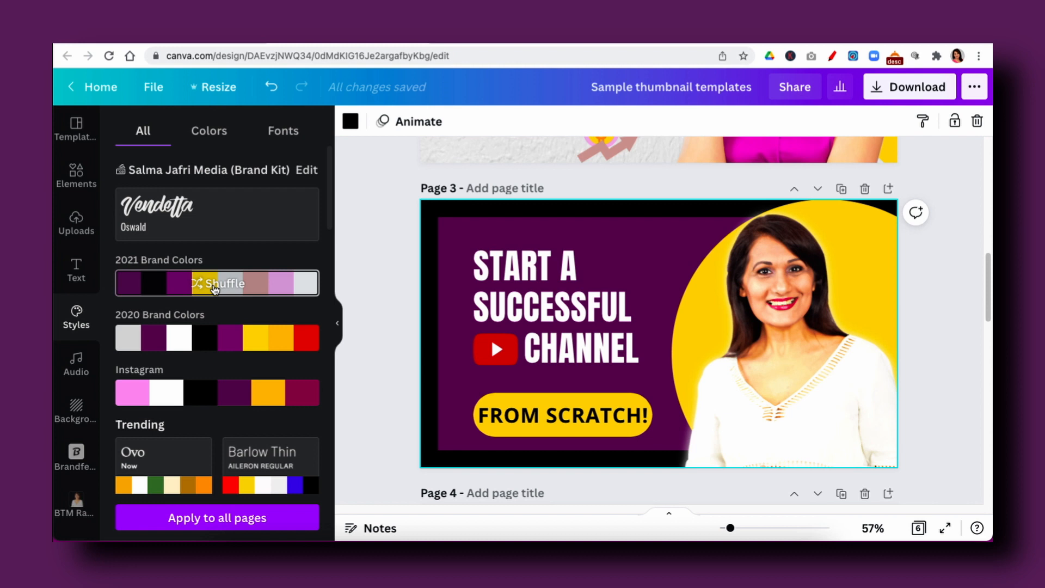
pyautogui.click(216, 289)
pyautogui.click(216, 288)
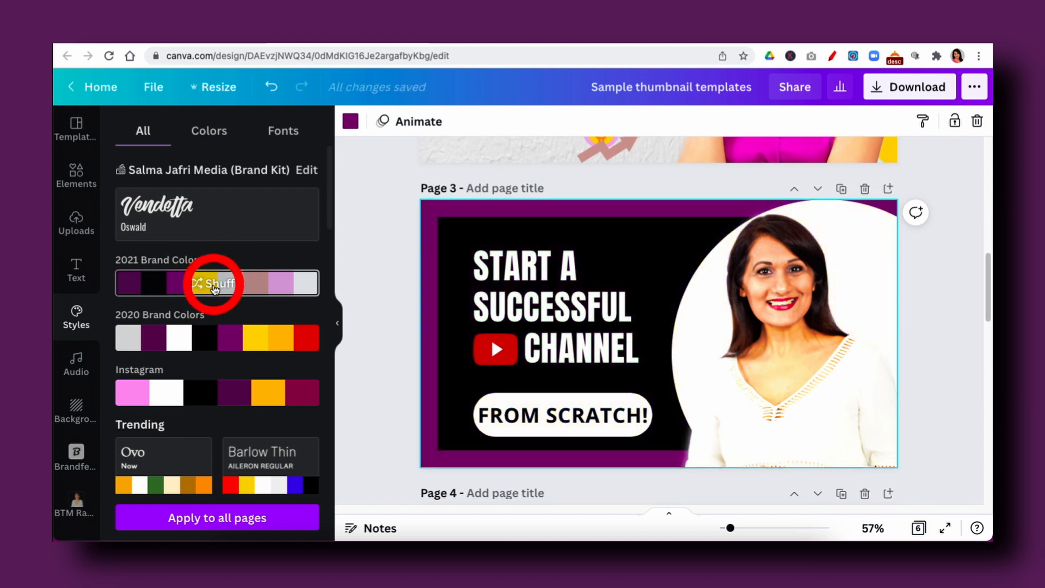
pyautogui.click(216, 288)
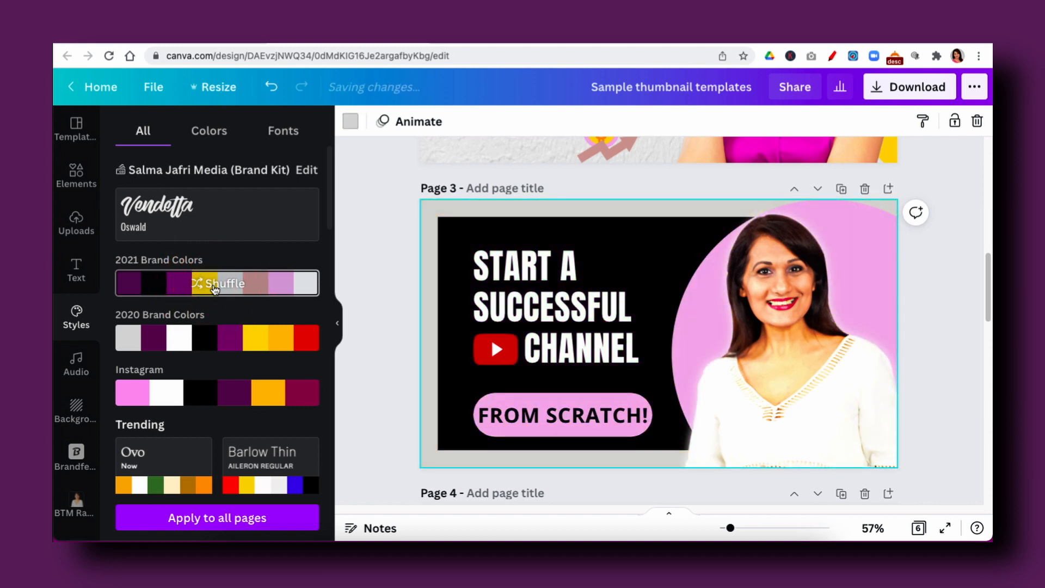
pyautogui.click(216, 289)
pyautogui.click(216, 288)
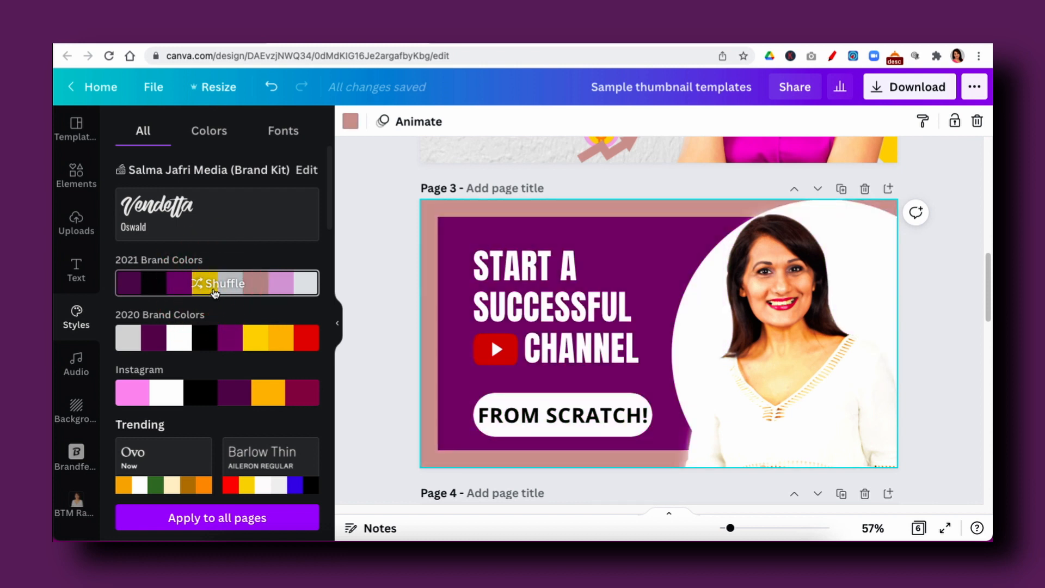
pyautogui.click(216, 289)
pyautogui.click(216, 289)
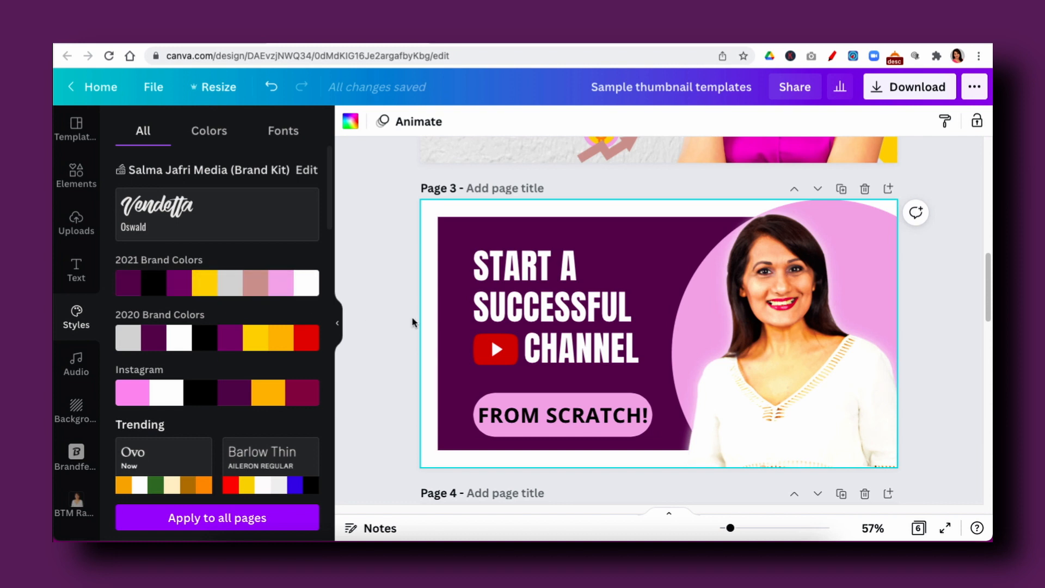
# - Review the sample thumbnails on pages 4 to 6 and show all pages together in the grid overview
pyautogui.scroll(-6, 412, 322)
pyautogui.scroll(1, 412, 322)
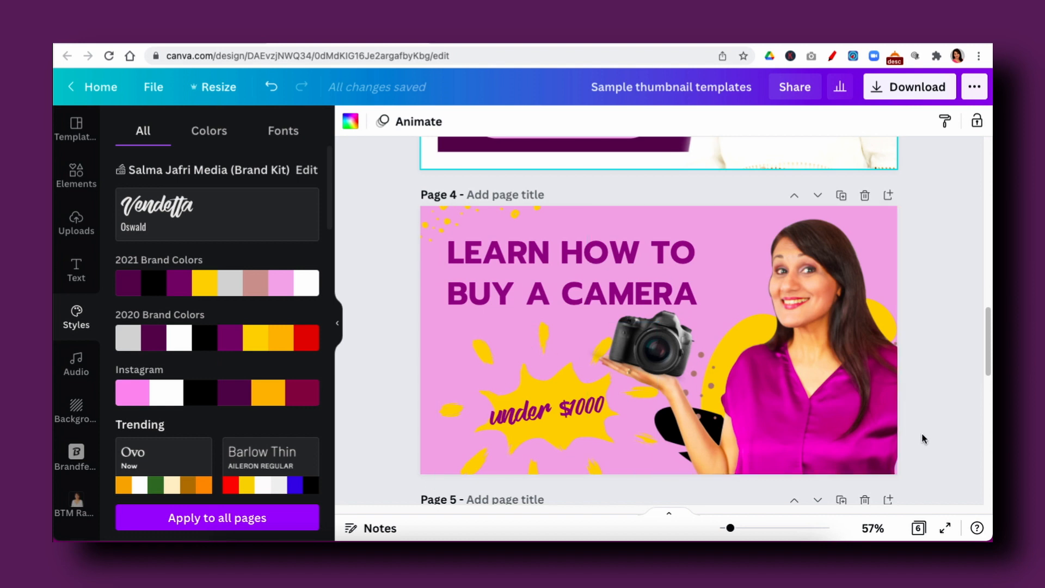
pyautogui.scroll(-8, 922, 435)
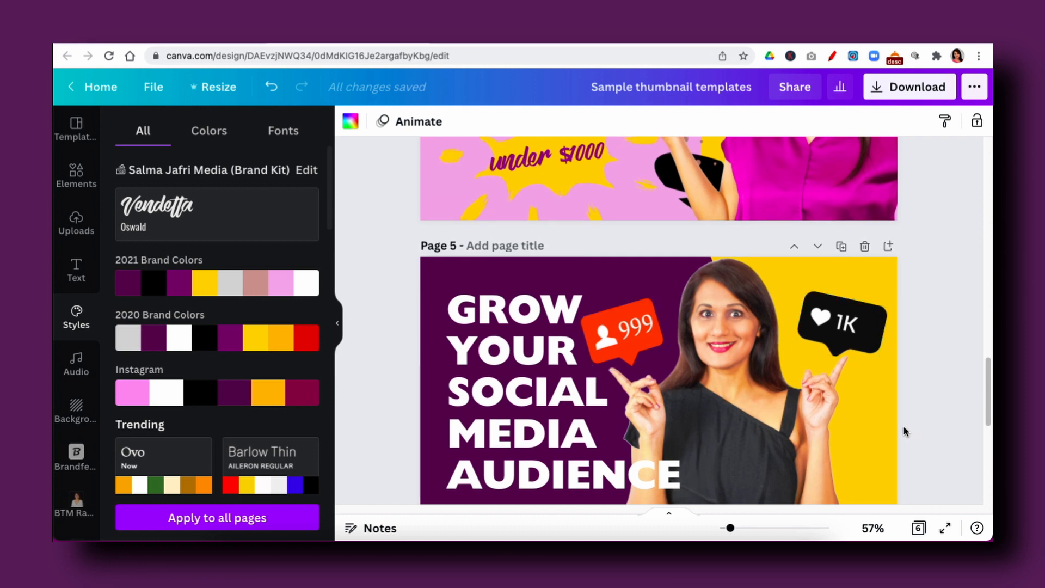
pyautogui.scroll(-5, 903, 428)
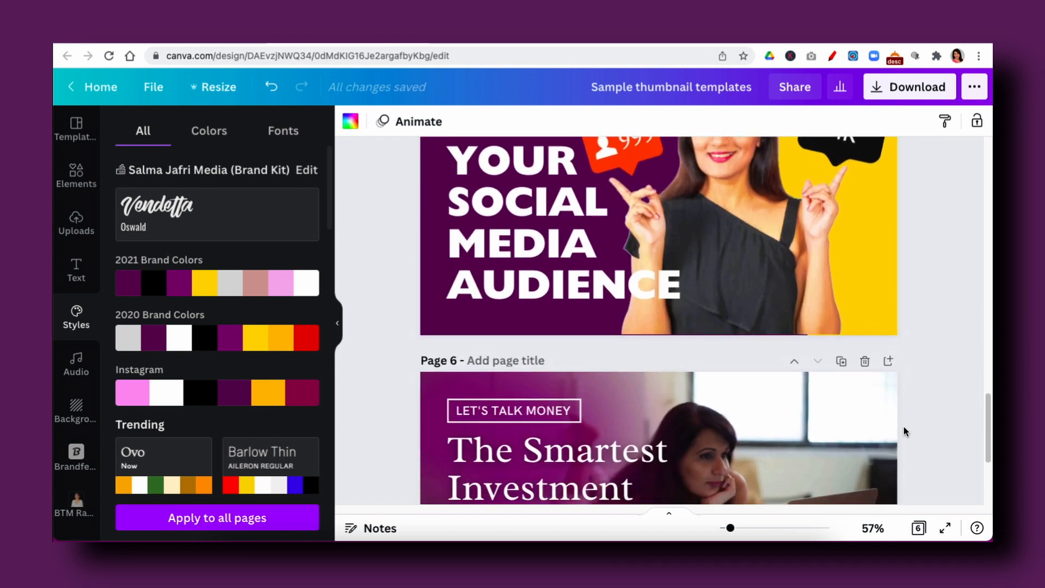
pyautogui.scroll(-2, 904, 426)
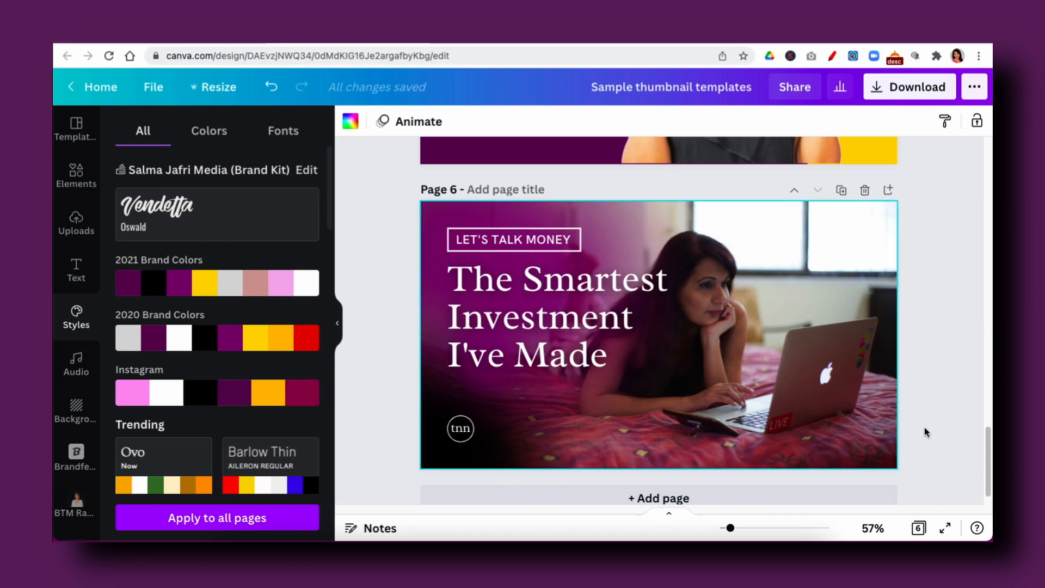
pyautogui.scroll(3, 926, 430)
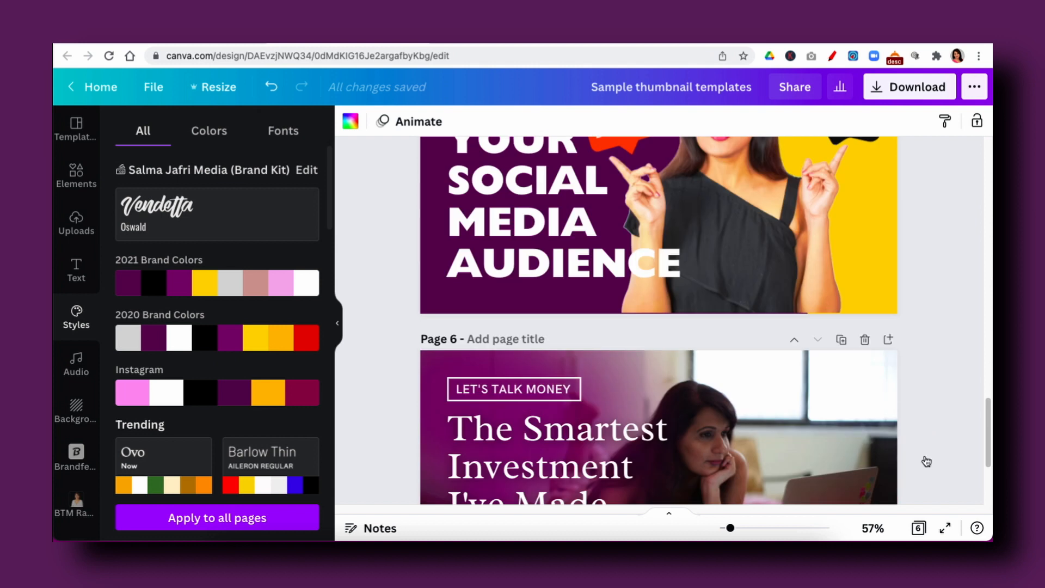
pyautogui.click(918, 529)
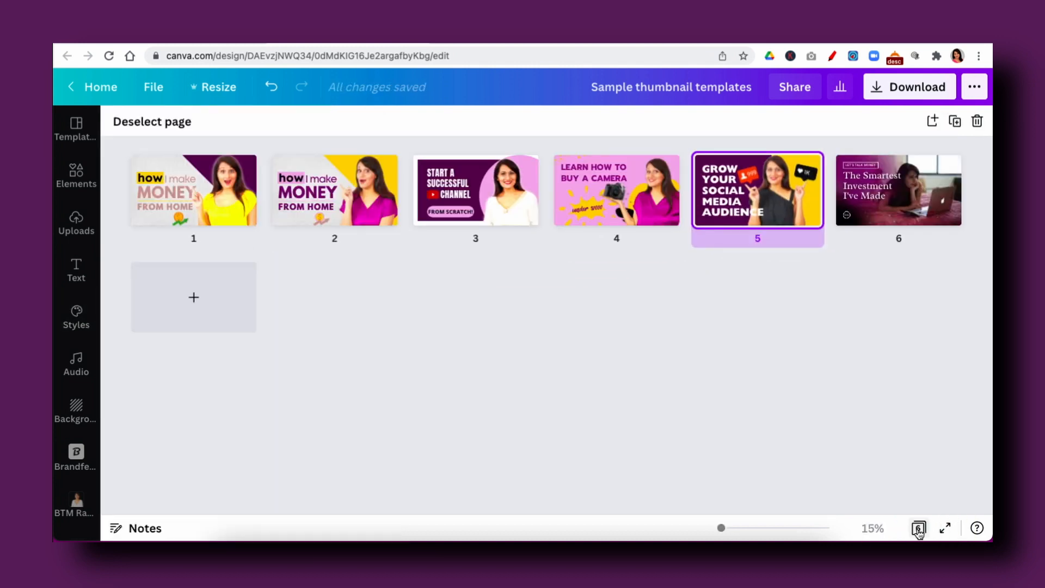